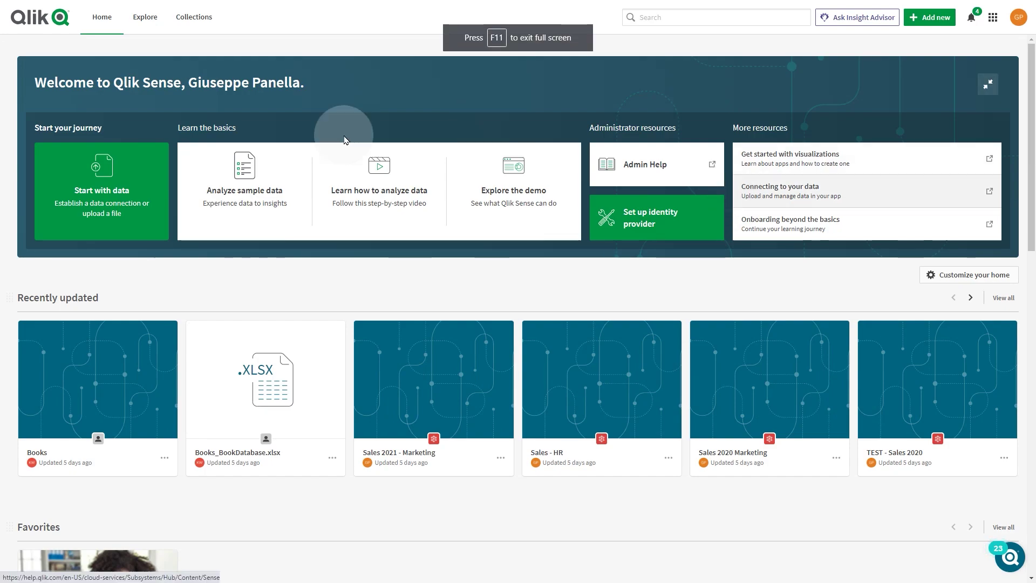
Step: Browse the Marketing managed space's apps in Explore, then set the space filter back to All
click(142, 16)
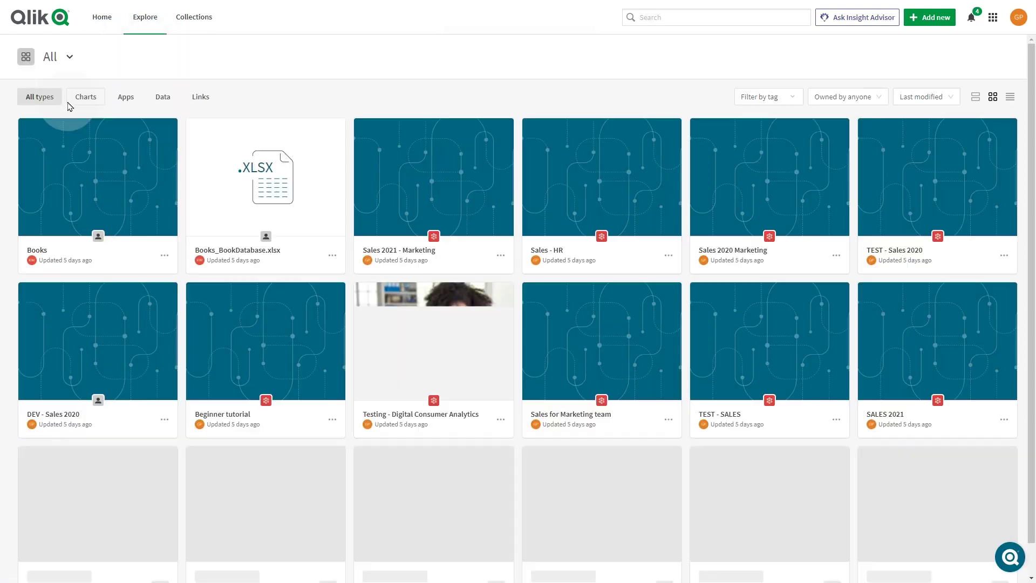
click(70, 64)
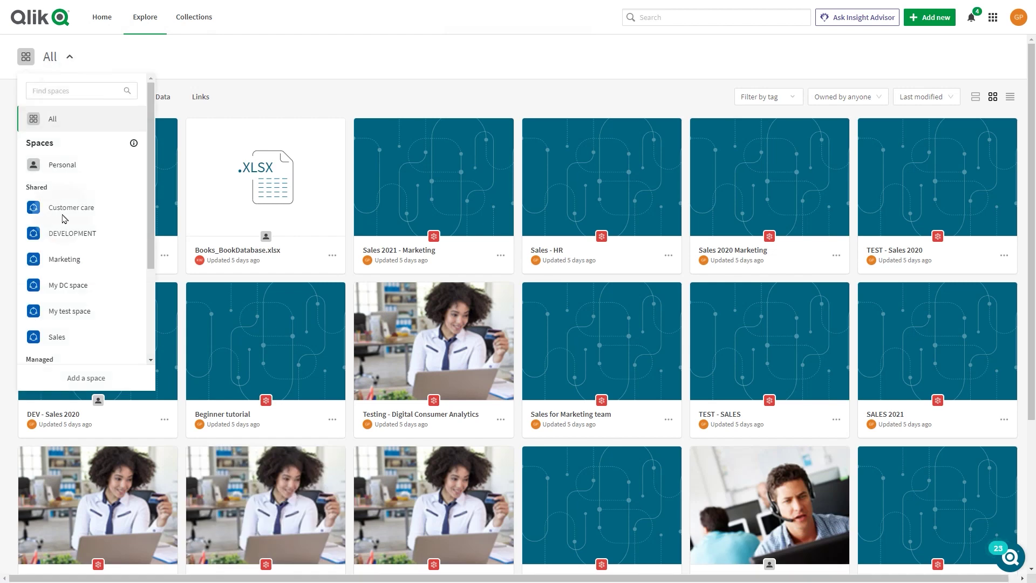
scroll(129, 306, down, 1)
scroll(116, 307, down, 3)
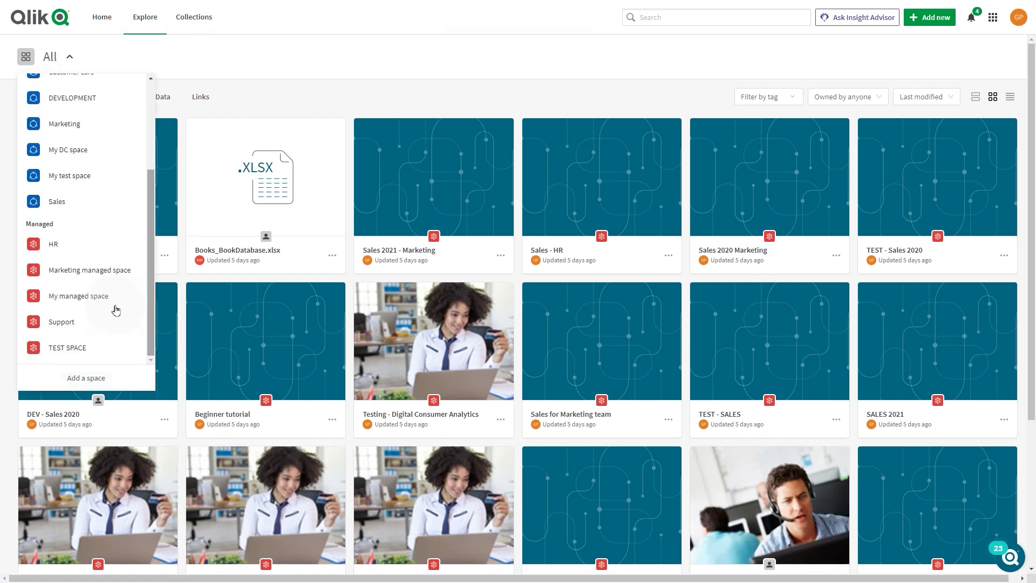
click(90, 274)
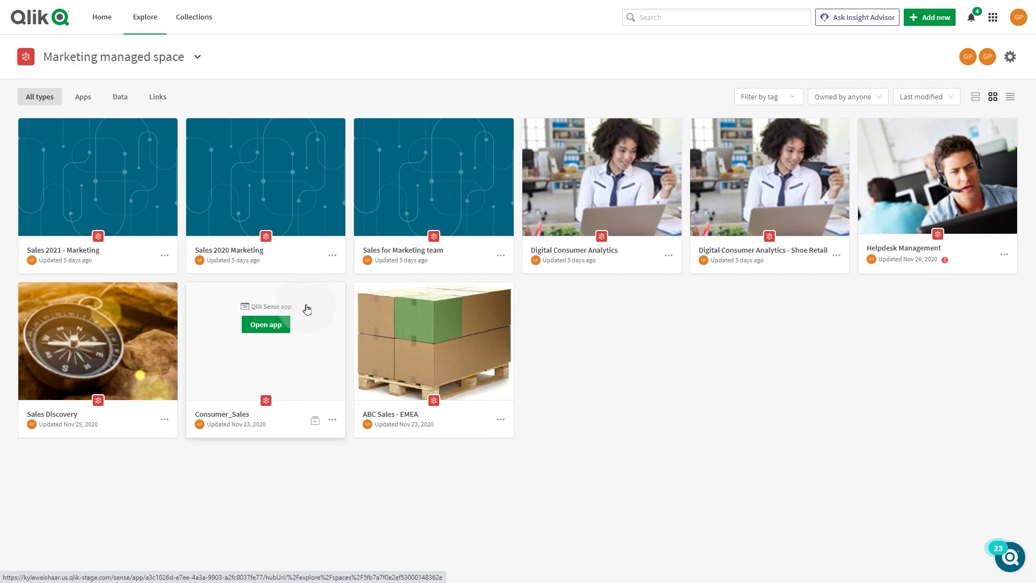
click(81, 63)
scroll(138, 123, up, 3)
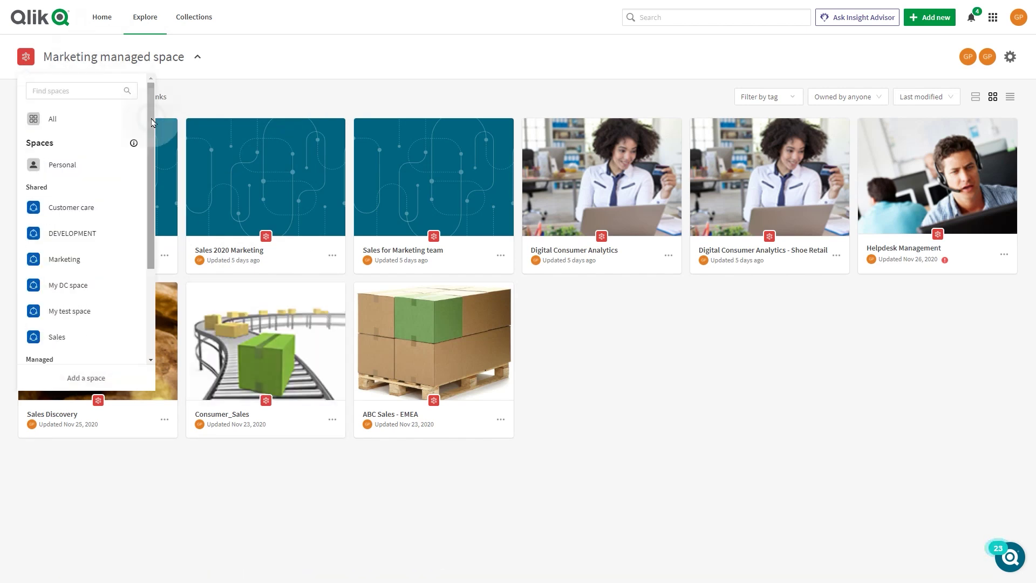
Step: From the all-spaces view, republish DEV - Sales 2020 to its ticked Sales 2021 - Marketing copy
click(93, 121)
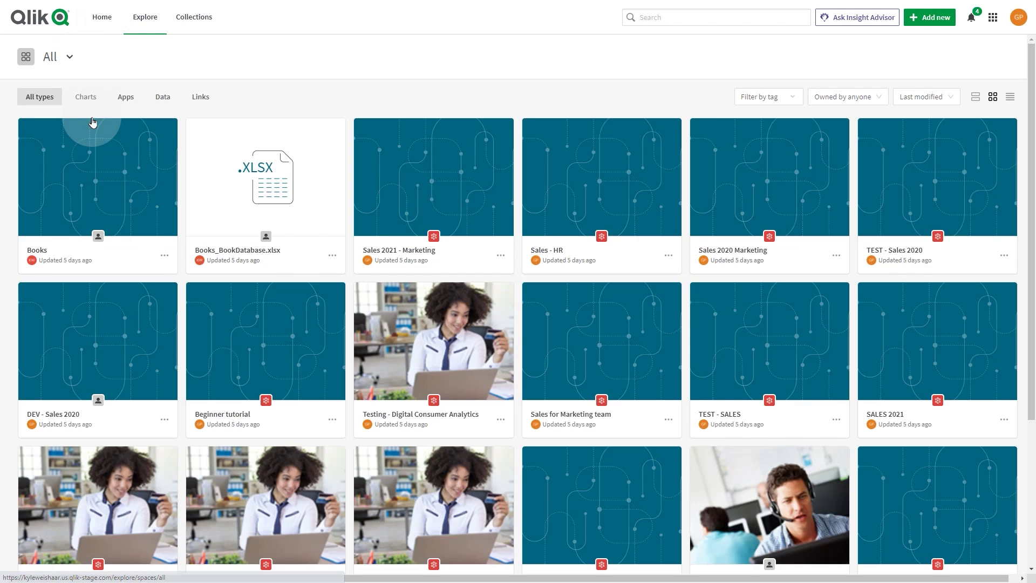
scroll(148, 392, down, 1)
mouse_move(98, 341)
click(147, 393)
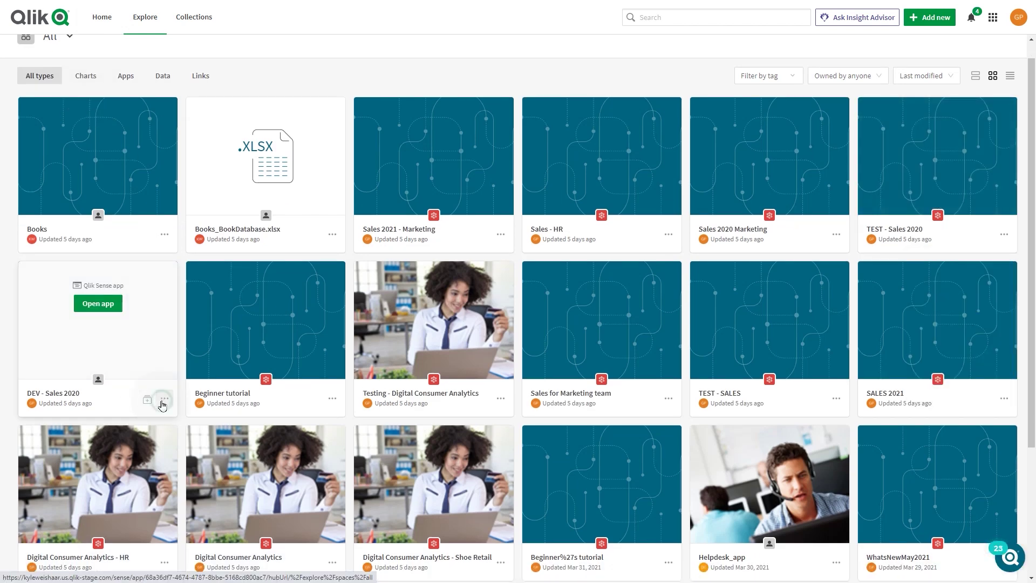
click(164, 400)
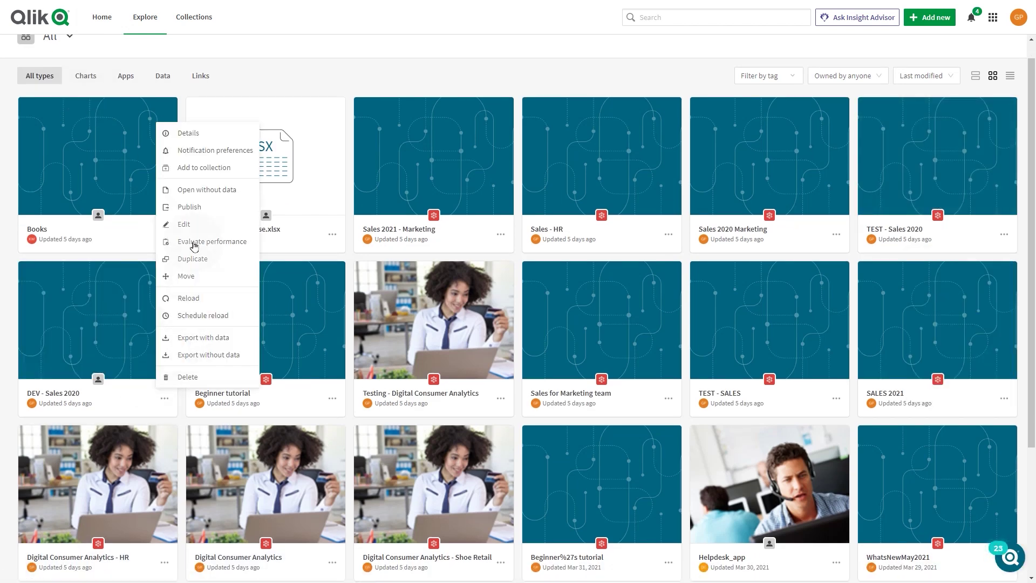
click(188, 202)
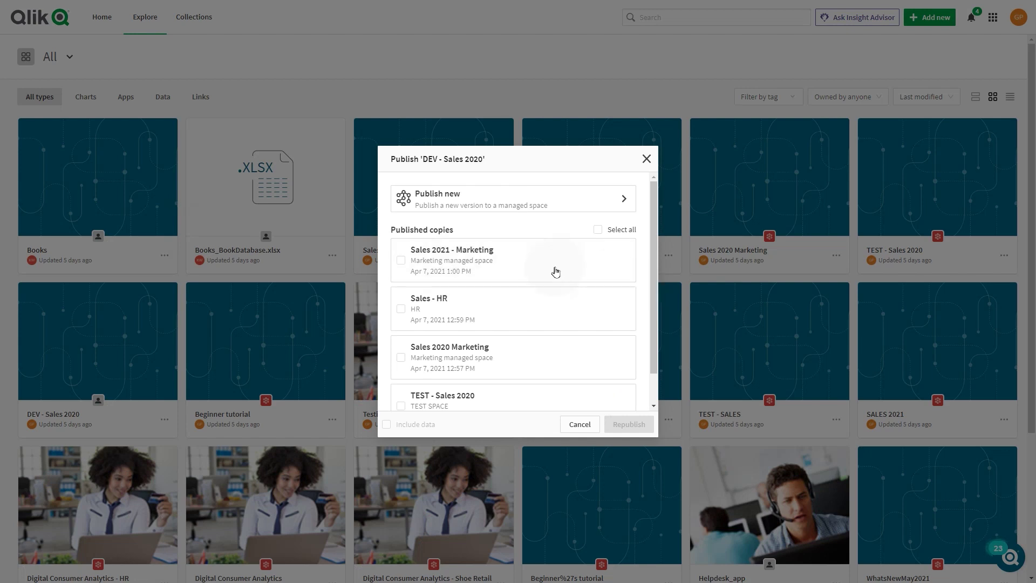
click(450, 266)
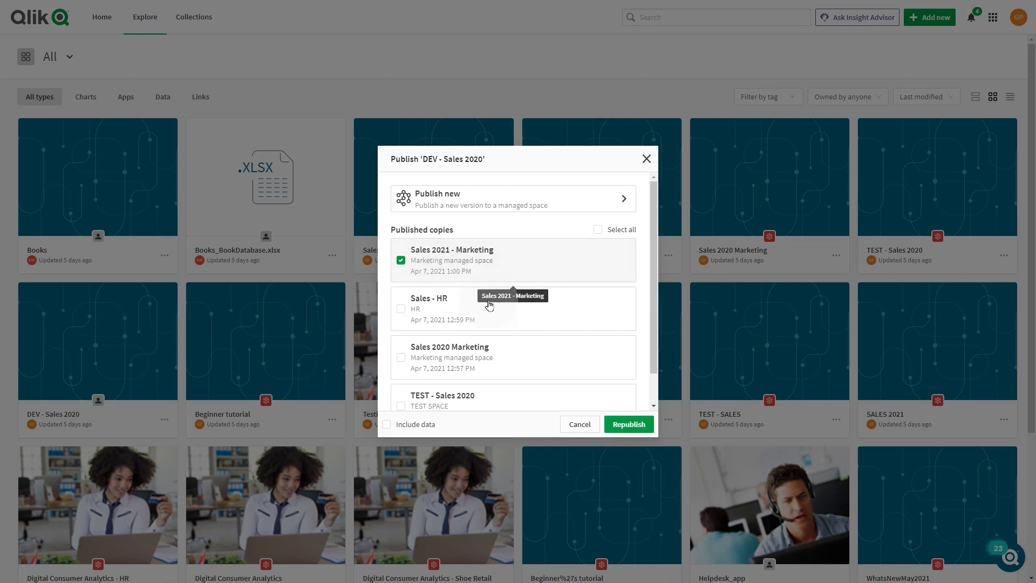
click(621, 421)
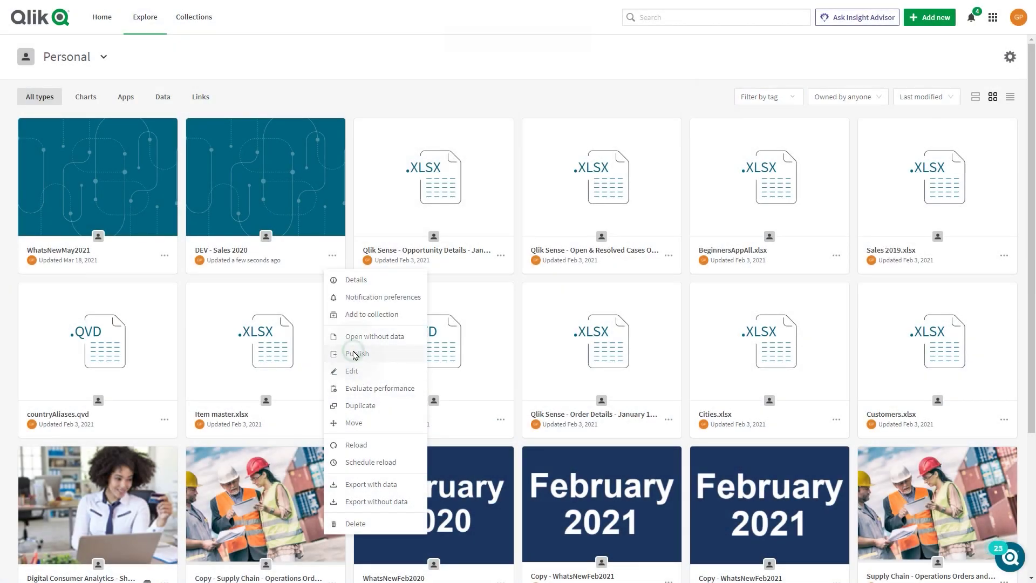
Step: Publish DEV - Sales 2020 to TEST SPACE, renaming the published app 'TEST - Sales 2020'
click(353, 354)
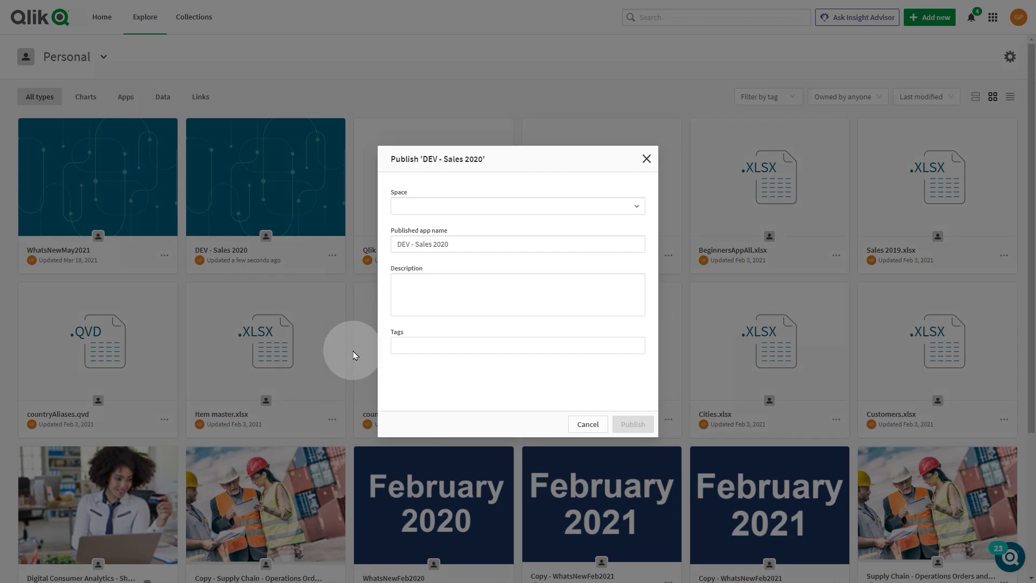
click(422, 208)
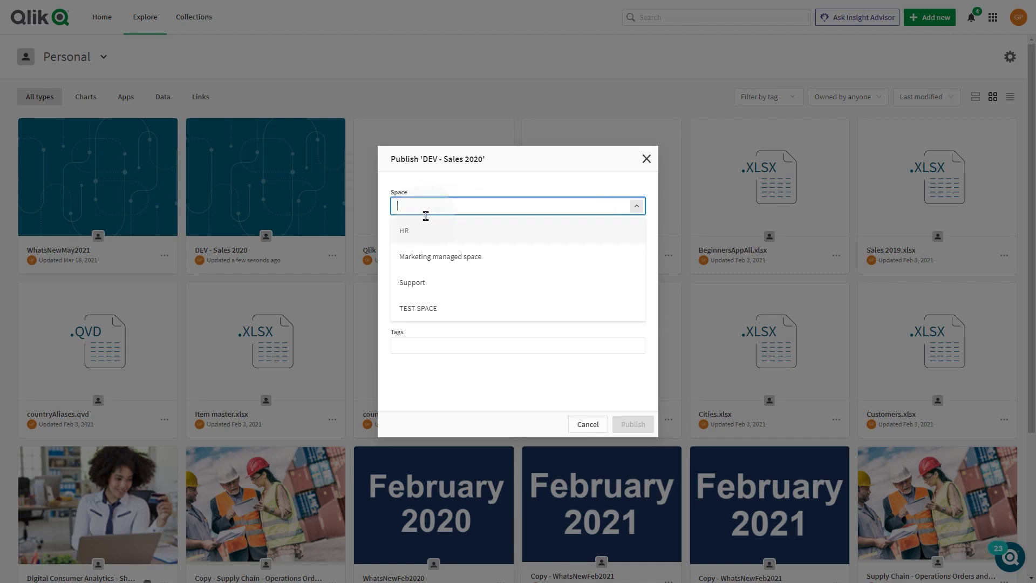
click(435, 307)
double_click(403, 245)
text(TEST - Sales 2020)
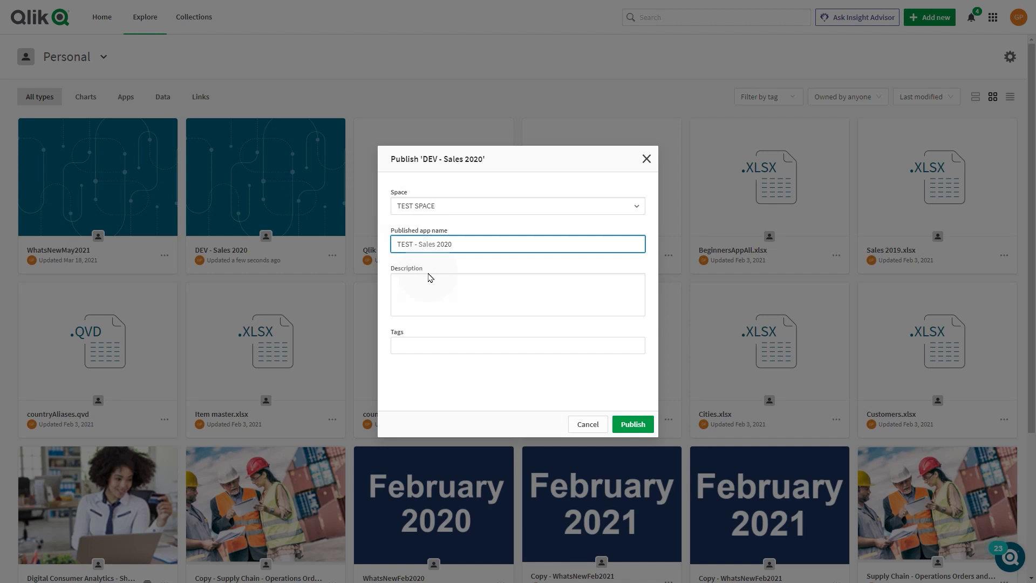
click(634, 425)
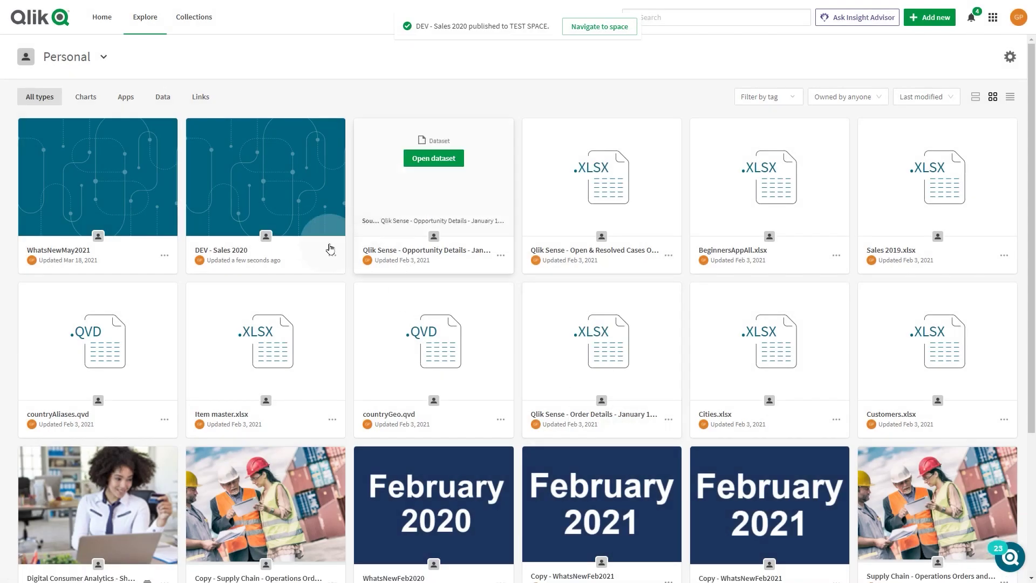
mouse_move(266, 194)
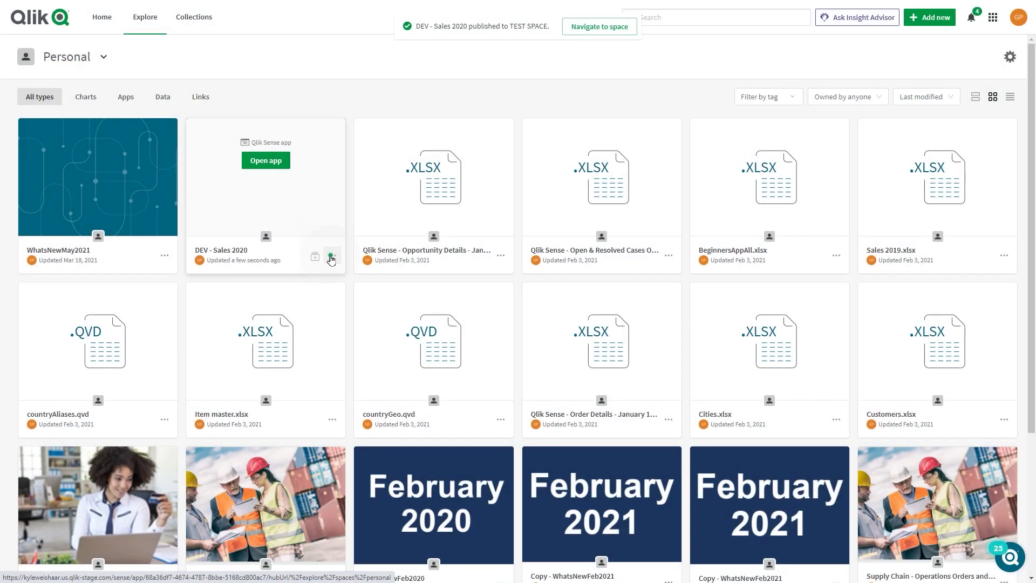
Step: Publish a new copy to Marketing managed space, removing the DEV prefix to name it 'Sales 2020 Marketing'
click(330, 257)
click(356, 356)
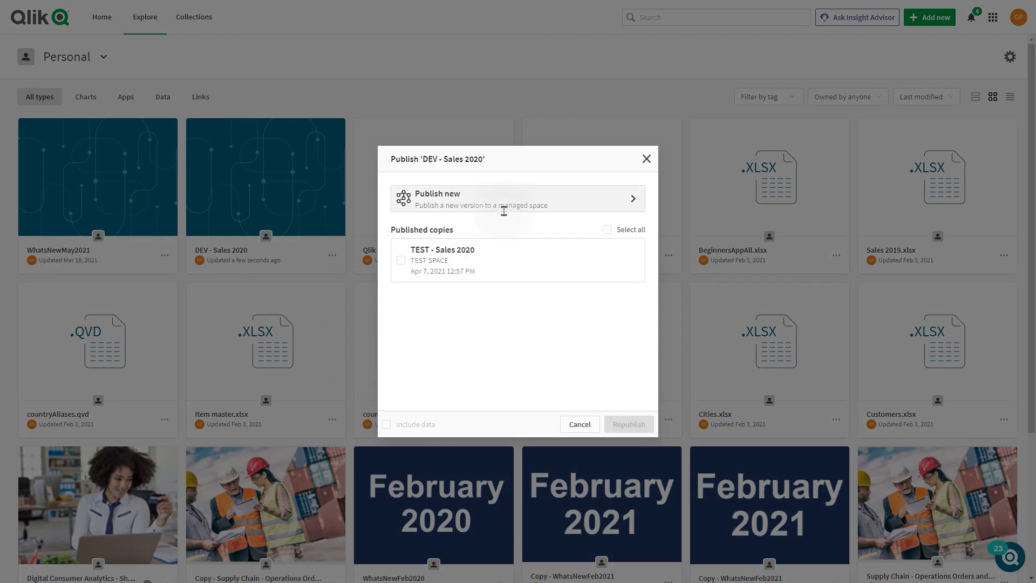
click(504, 210)
click(496, 212)
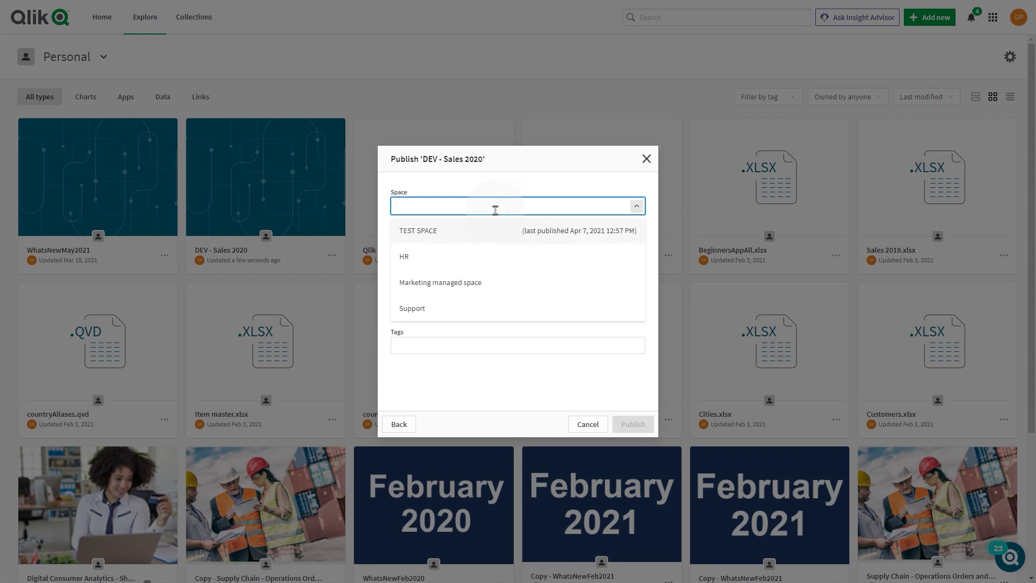
click(458, 283)
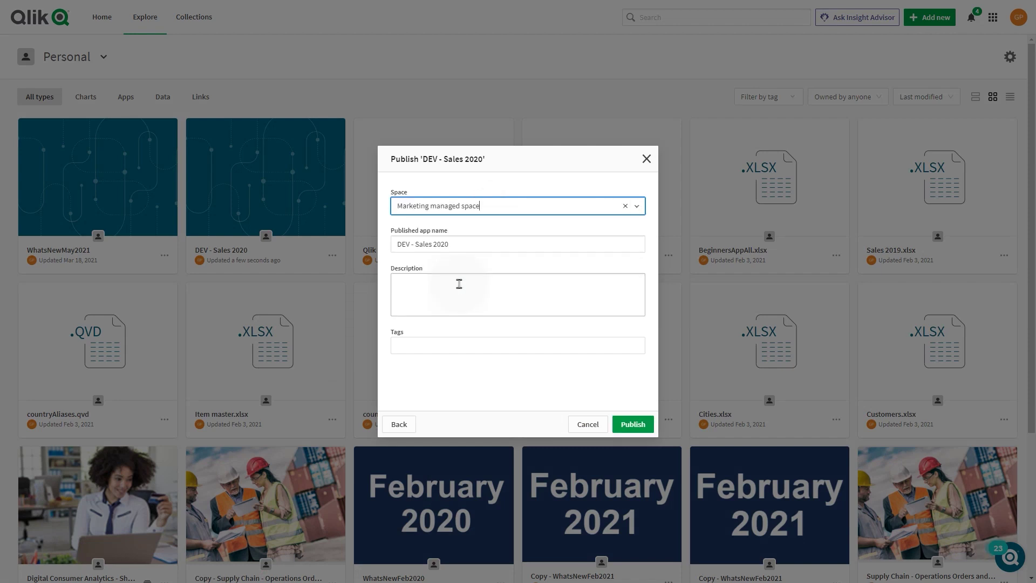
drag(417, 243, 391, 243)
key(BackSpace)
text(Marketing)
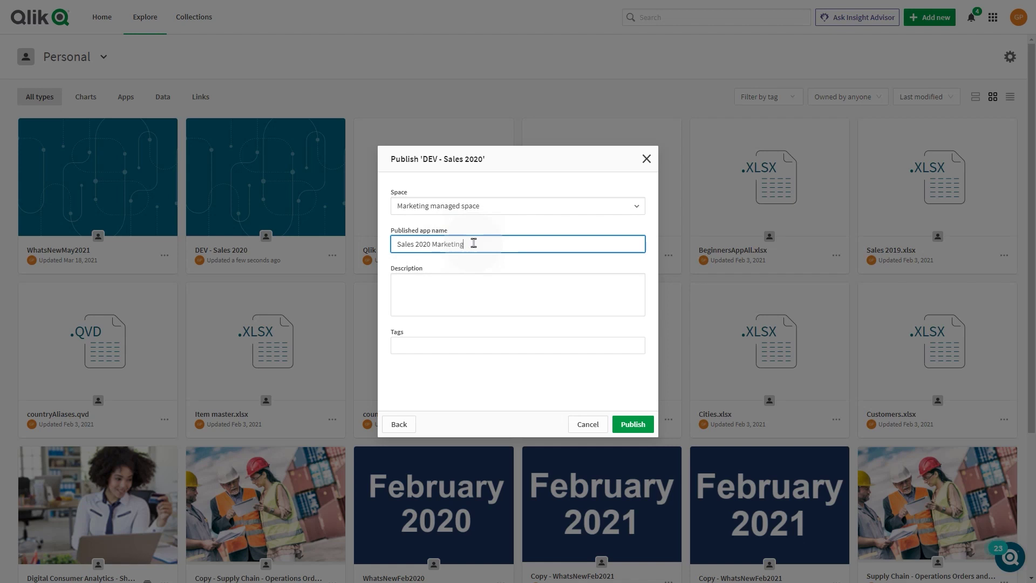
click(626, 428)
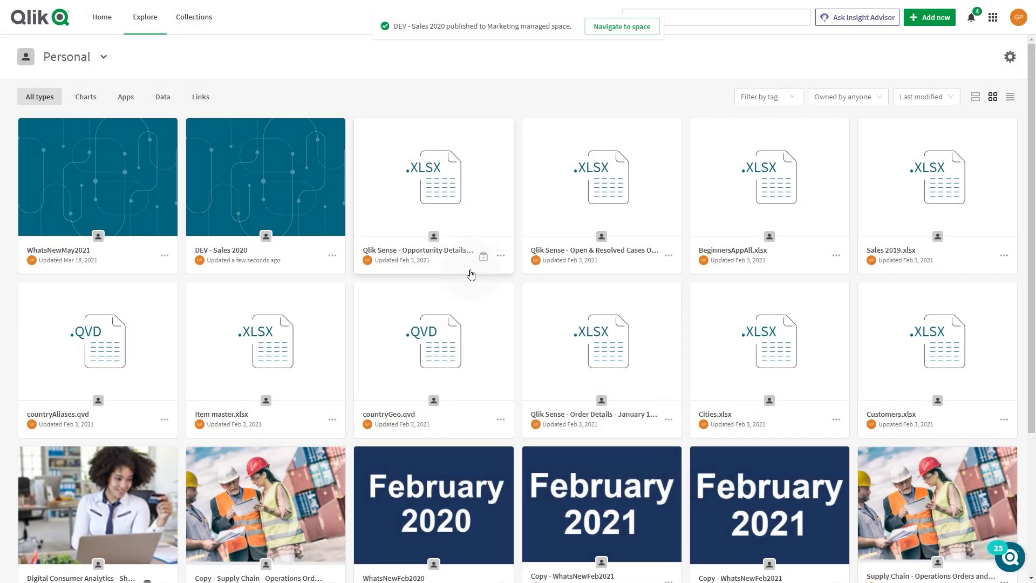
Step: Publish a new copy named 'Sales 2021 - Marketing' to Marketing managed space
click(334, 258)
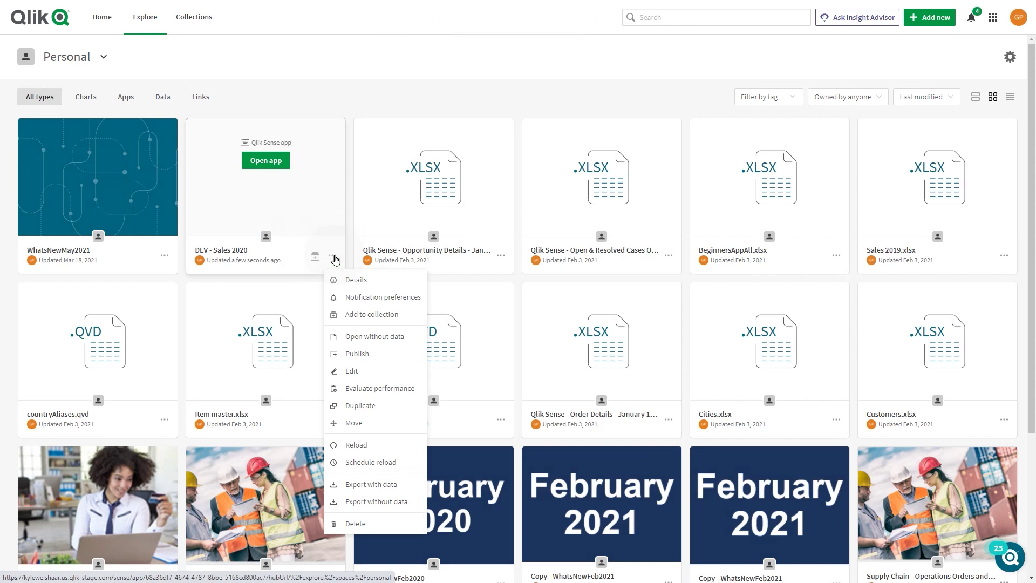
click(351, 358)
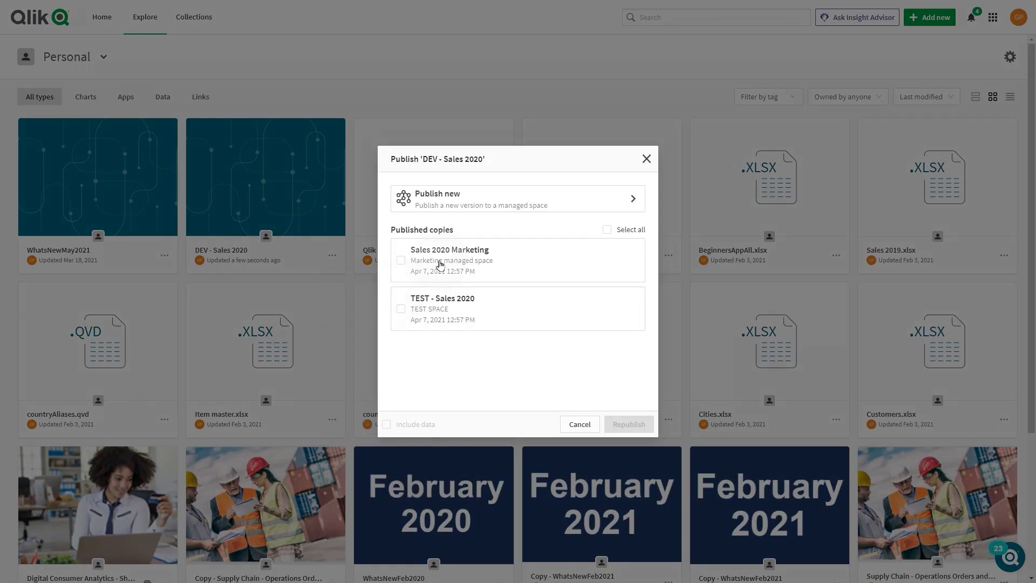
click(497, 204)
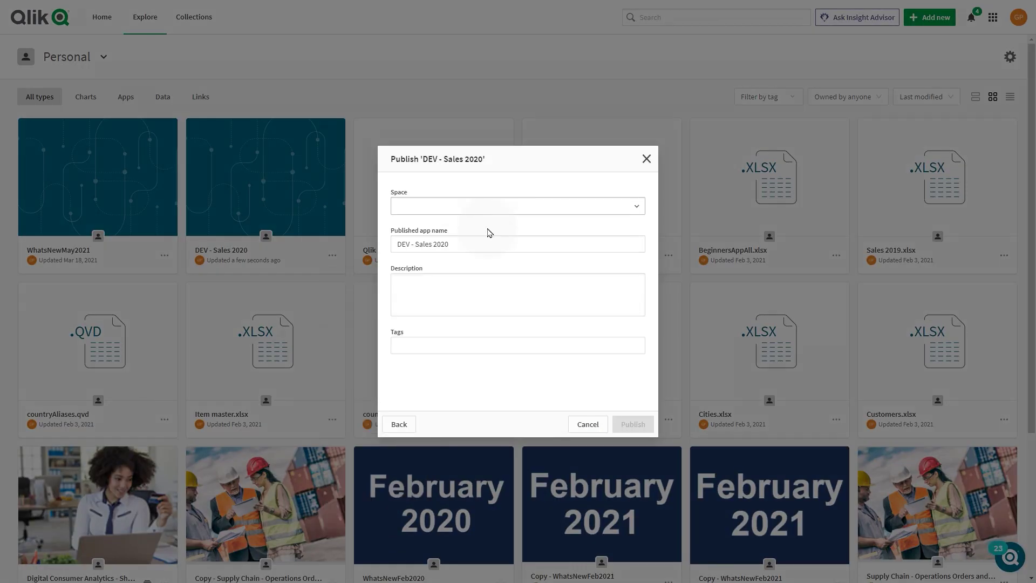
click(410, 243)
text(1 - Marketing)
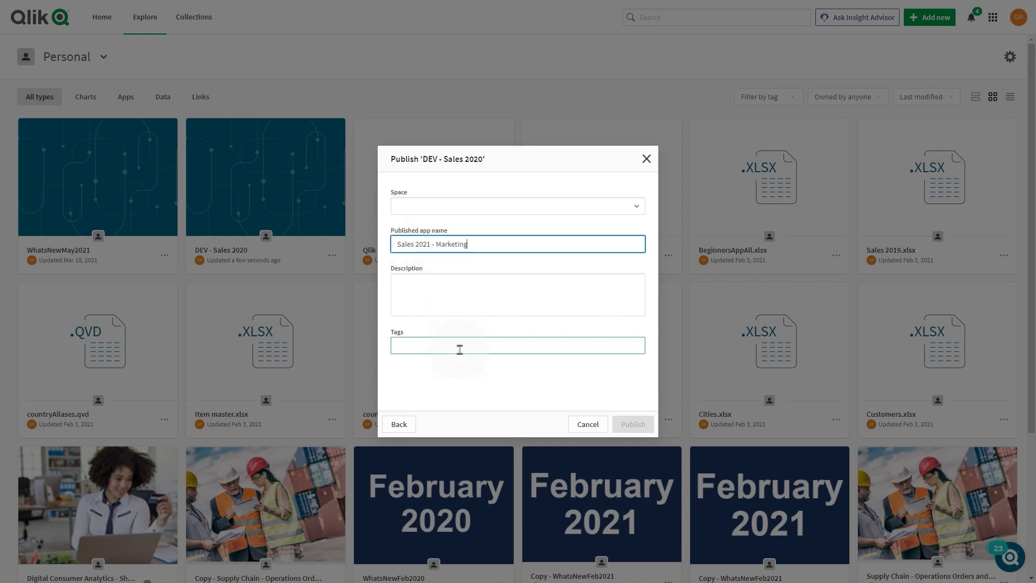
click(455, 206)
click(441, 233)
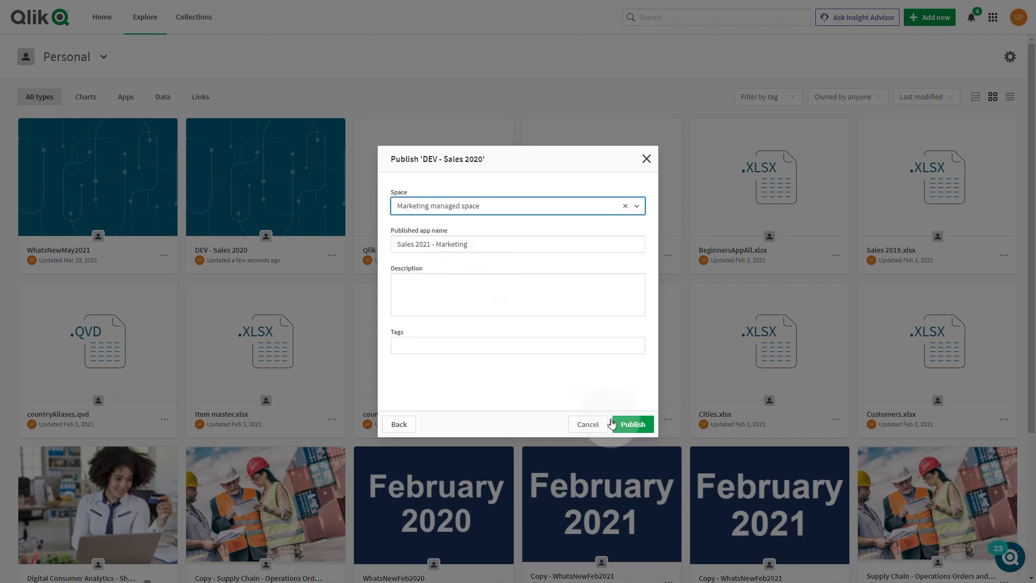
click(632, 425)
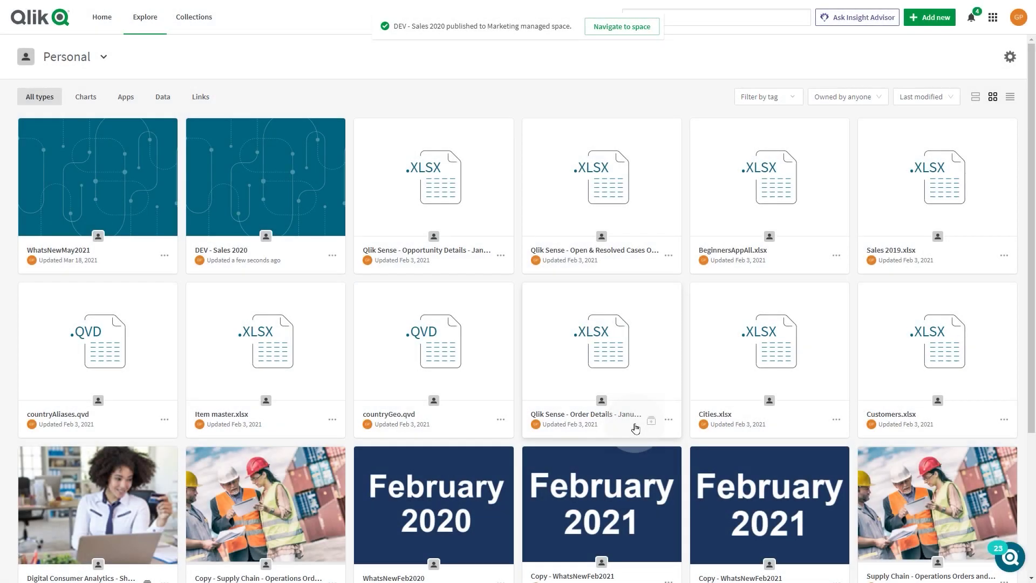
Step: Publish a new copy of DEV - Sales 2020 to the HR space, renamed 'Sales - HR'
click(332, 257)
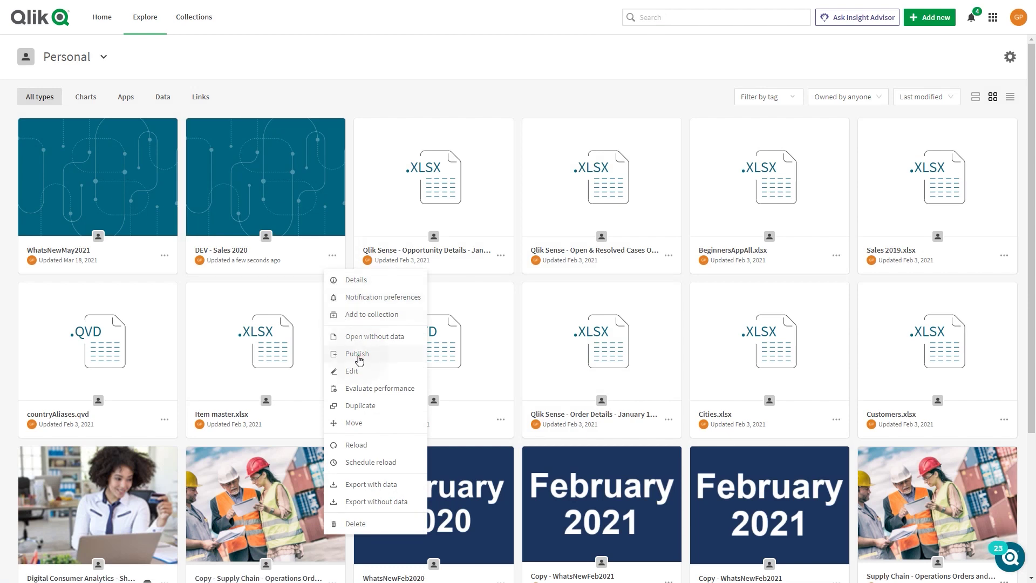
click(360, 358)
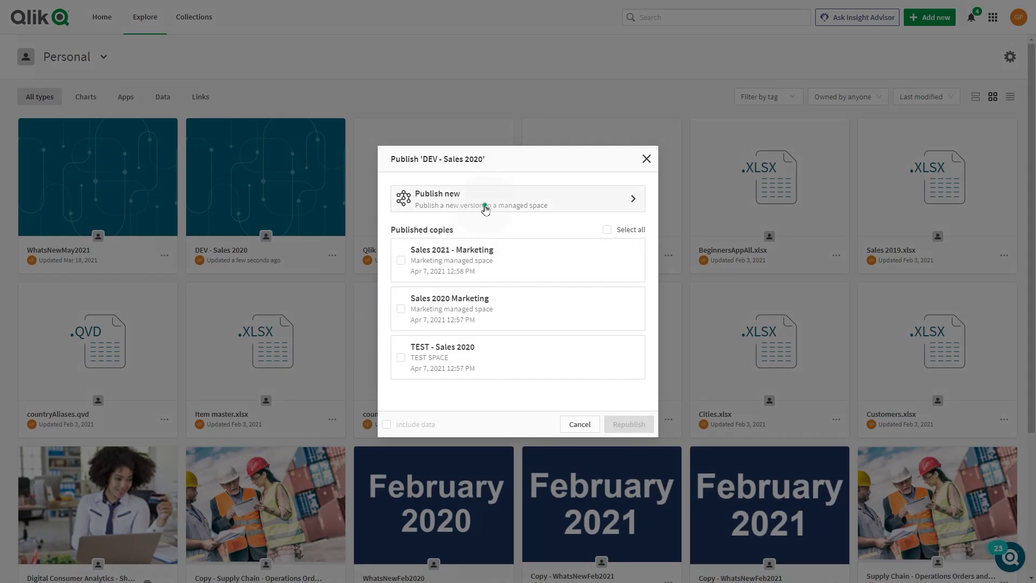
click(482, 204)
click(484, 212)
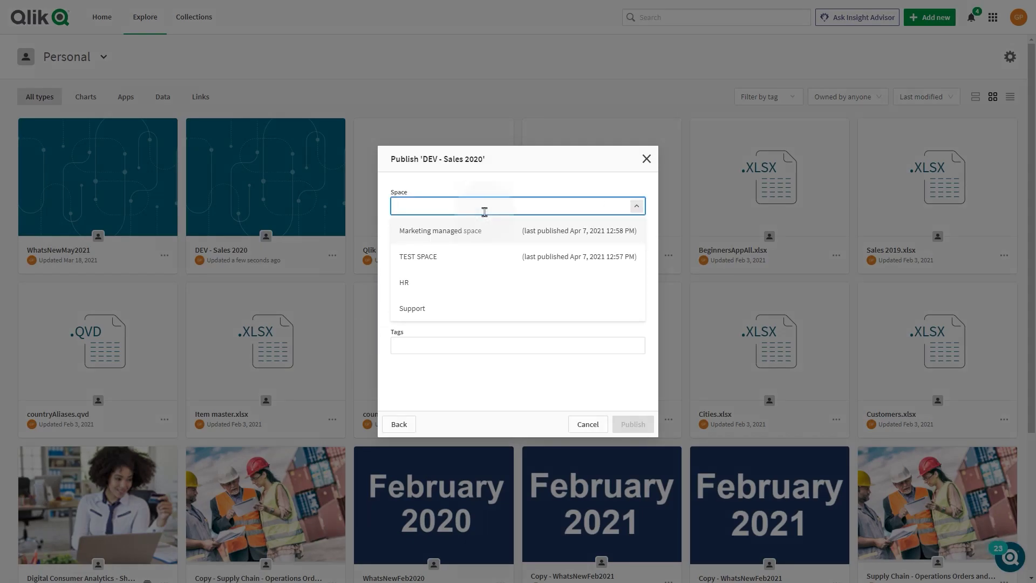
click(459, 283)
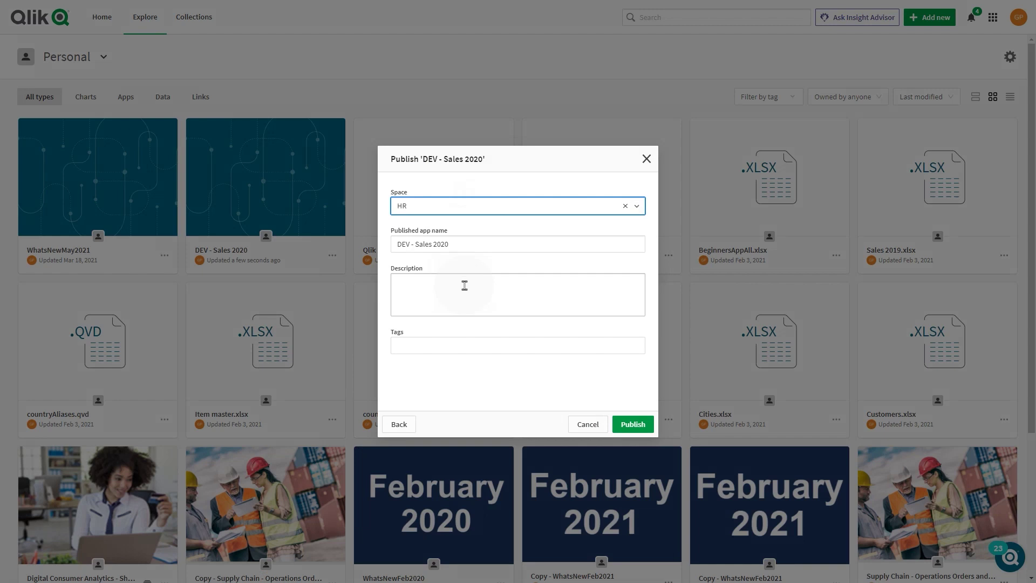
drag(420, 244, 400, 244)
text(Sales - HR)
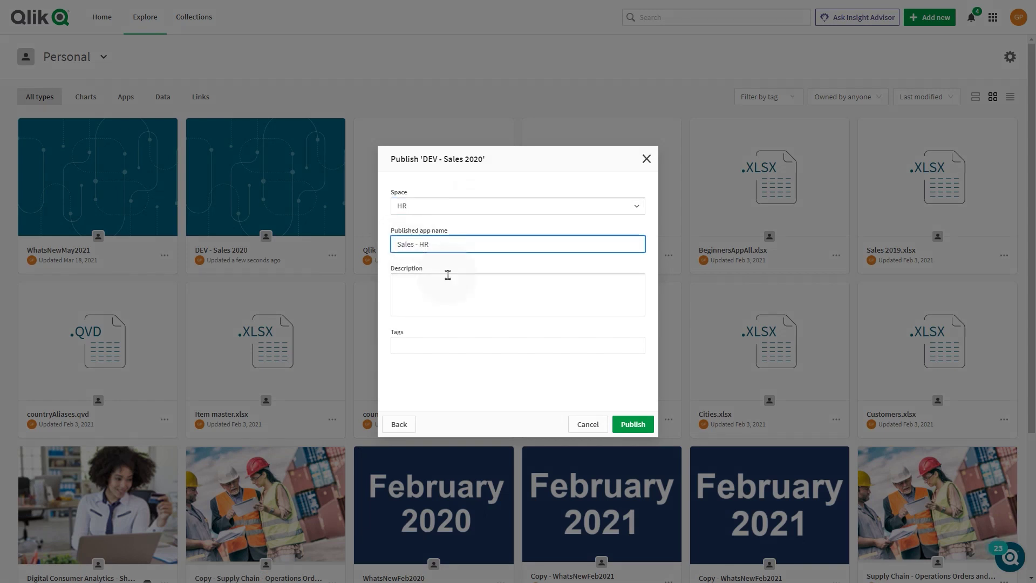
click(622, 427)
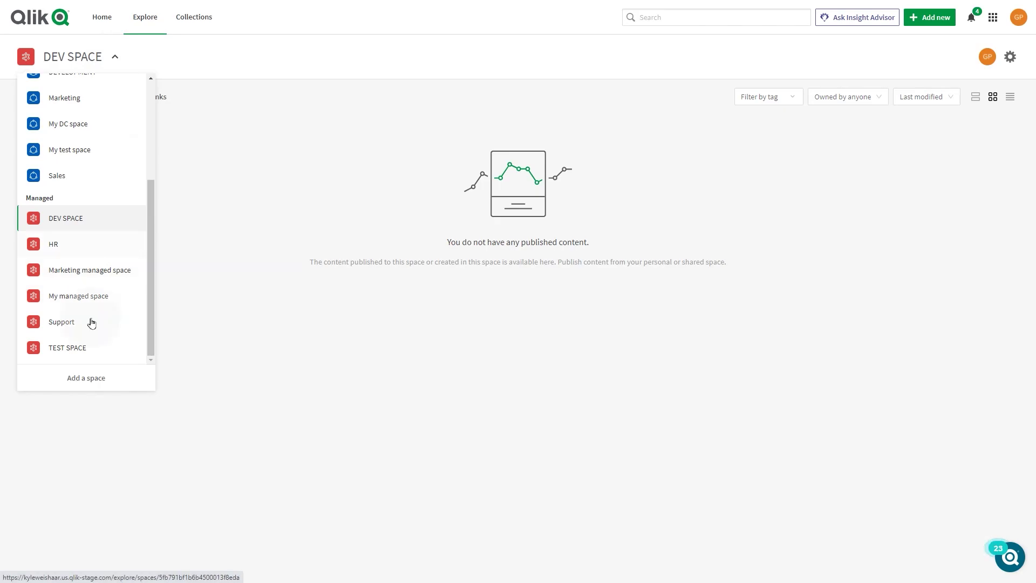
Step: Check the TEST - Sales 2020 copy in TEST SPACE, then switch to Marketing managed space
click(81, 349)
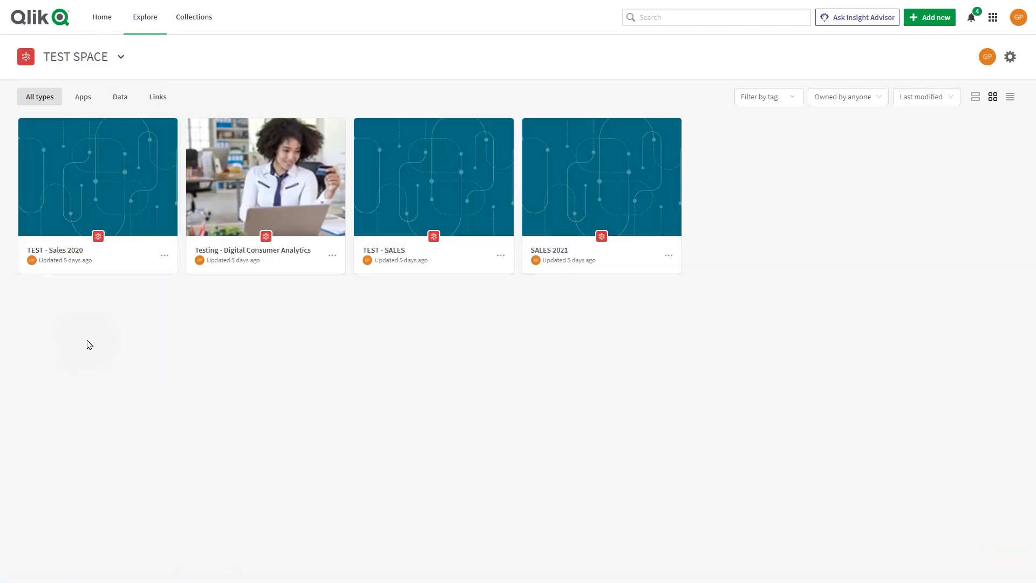
mouse_move(97, 195)
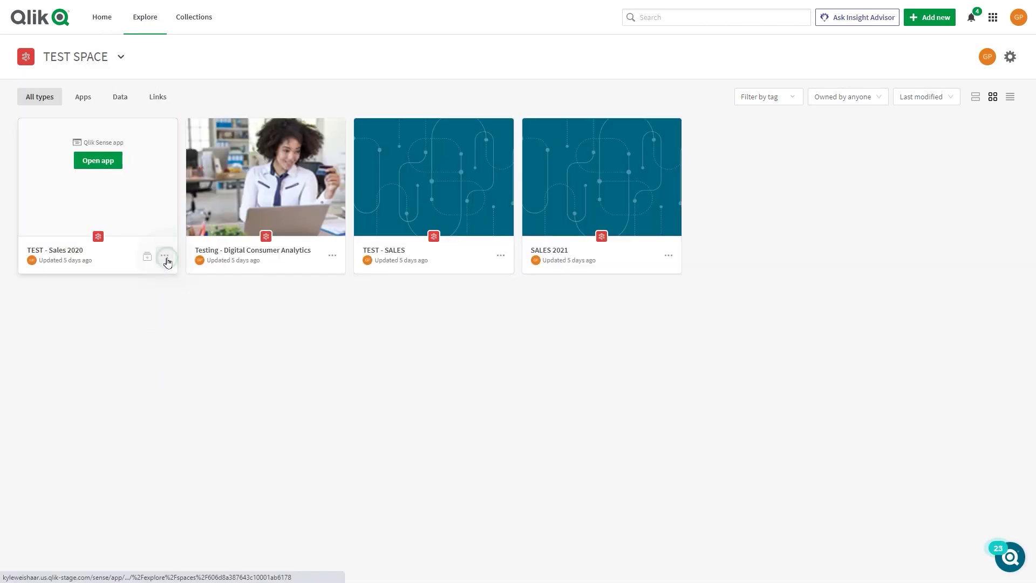
click(165, 256)
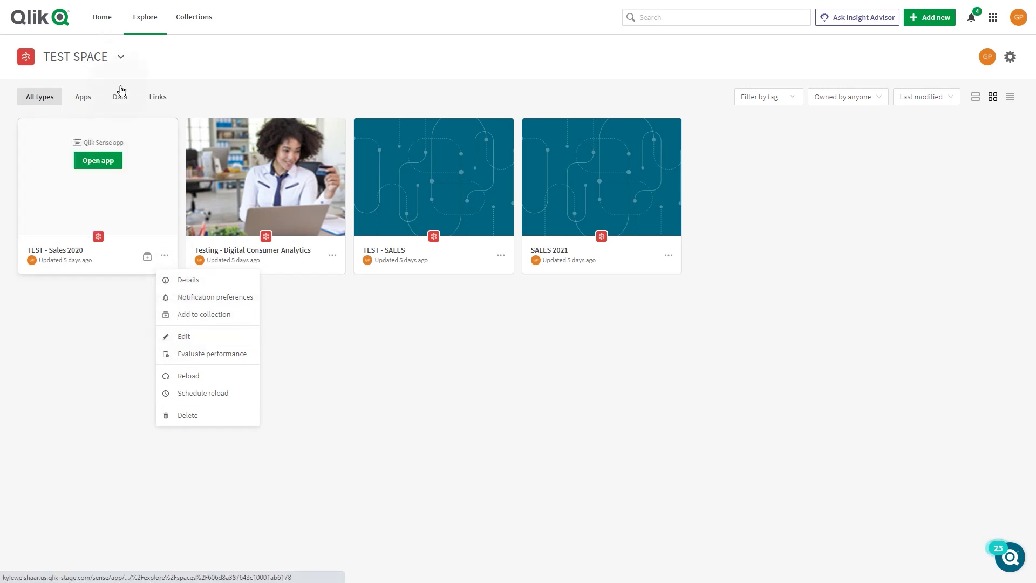
click(121, 65)
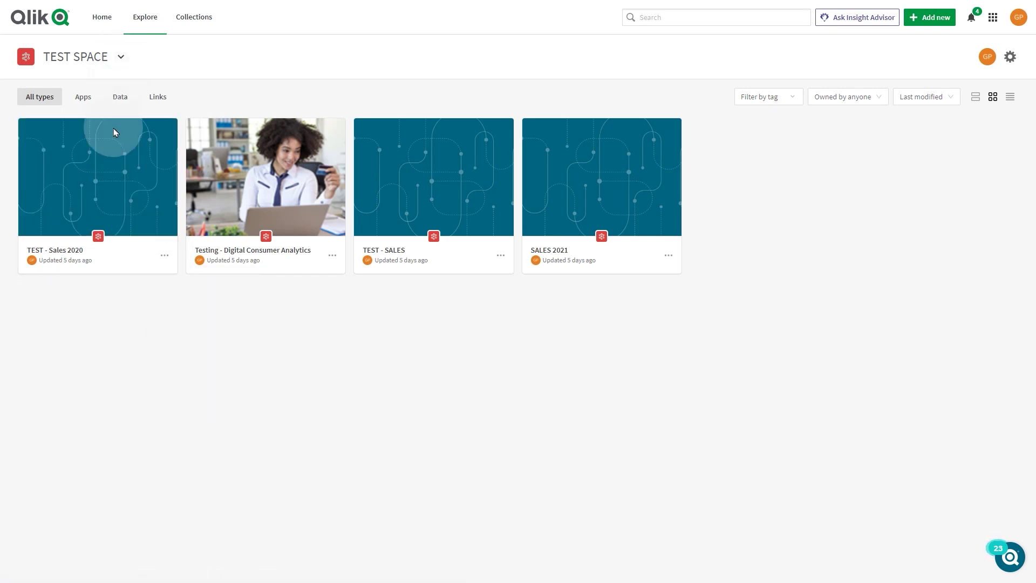
click(120, 59)
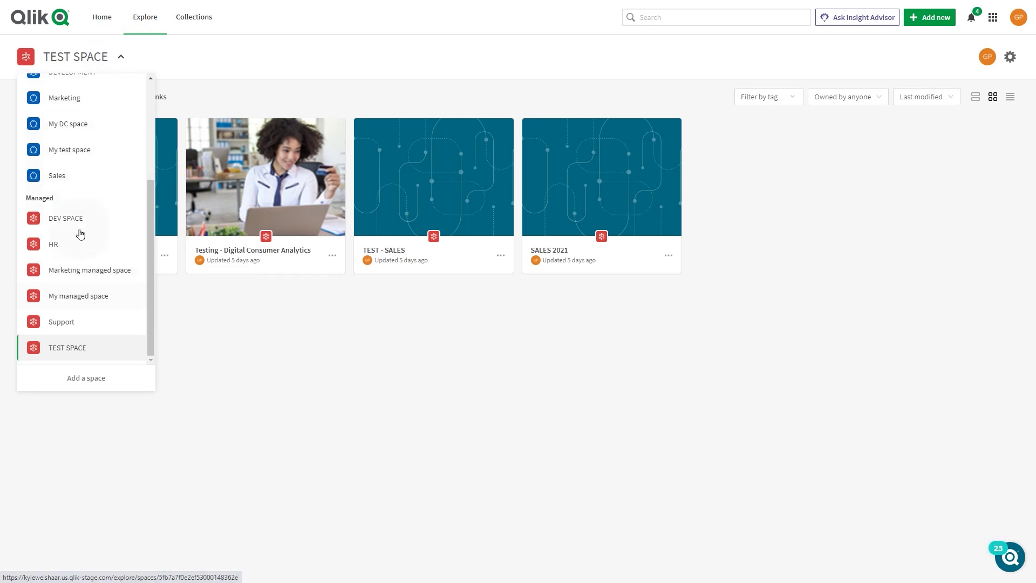
click(88, 271)
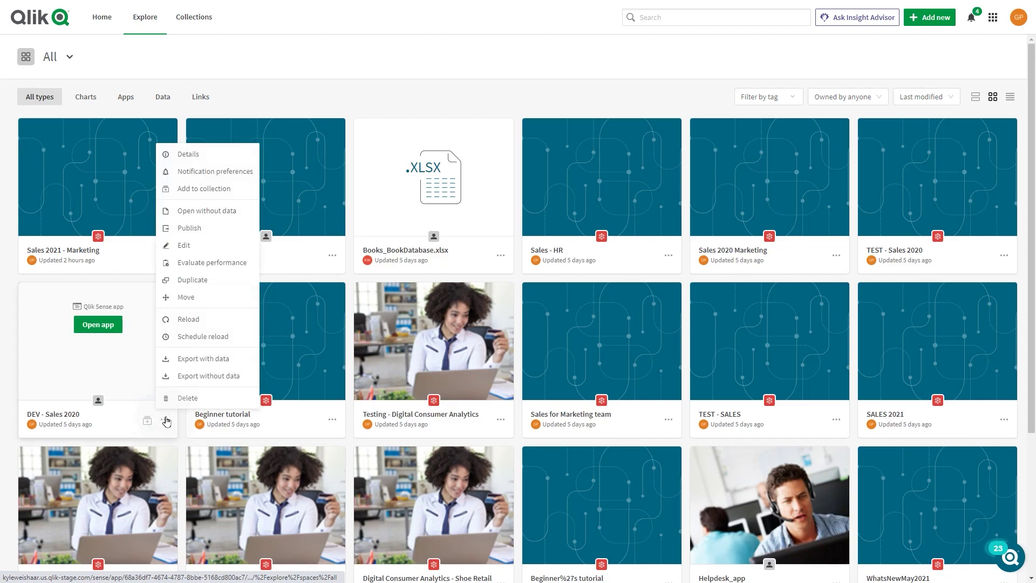
Step: Reload DEV - Sales 2020's data, then bring up its publish dialog listing the existing copies
click(200, 323)
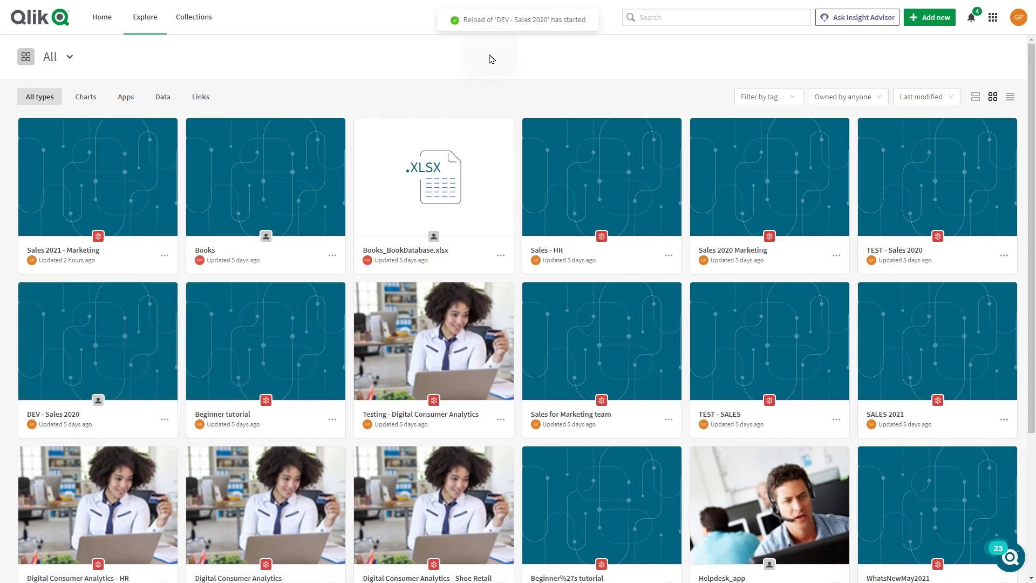
mouse_move(98, 356)
click(166, 421)
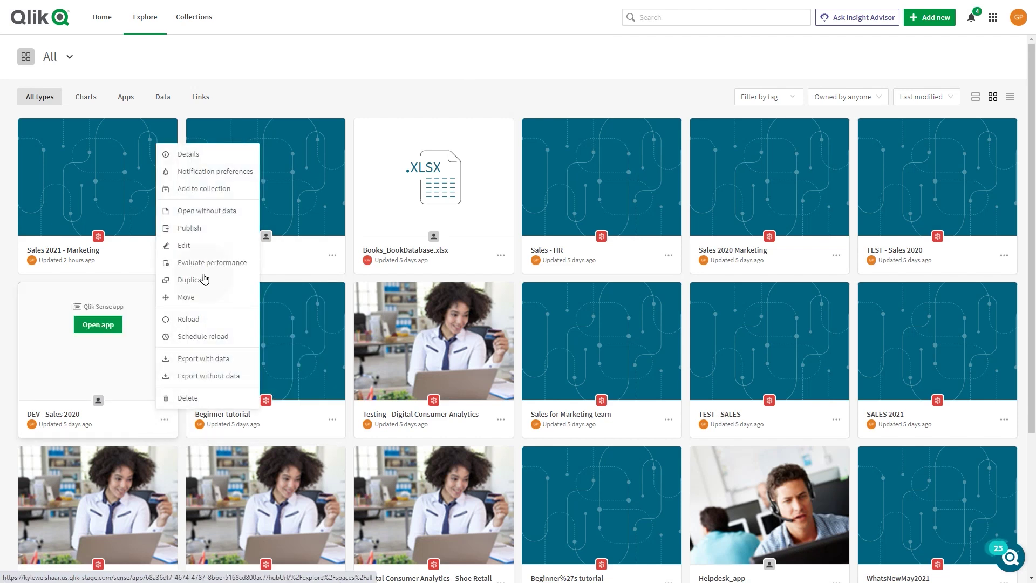
click(187, 227)
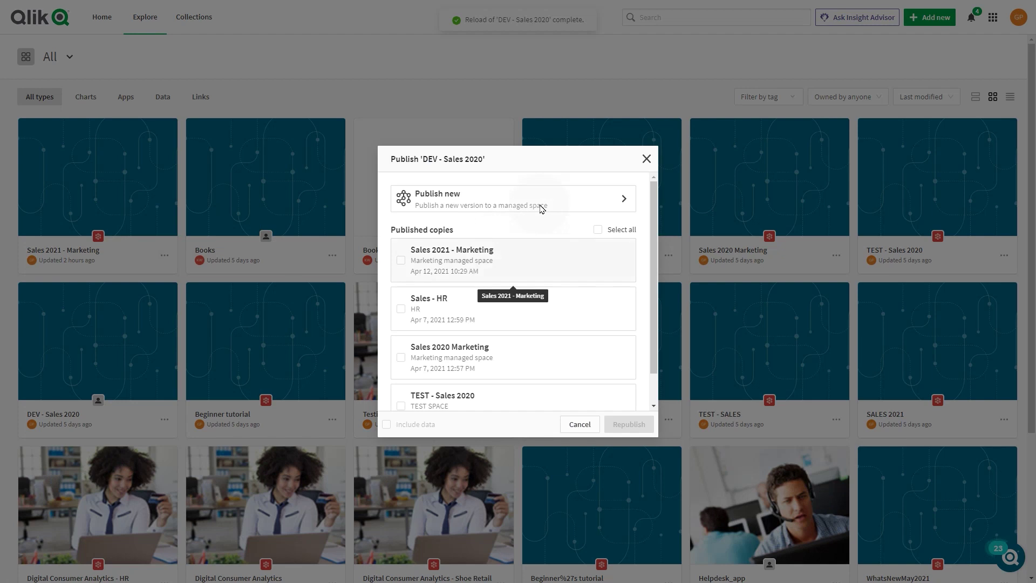
Step: Publish a new copy named 'Sales' to Marketing managed space
click(588, 204)
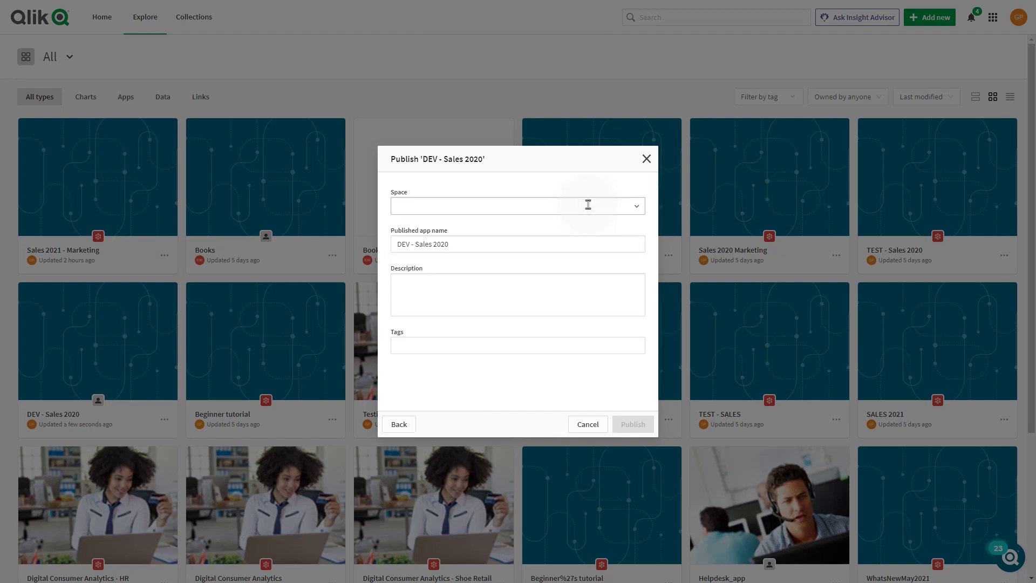
click(585, 206)
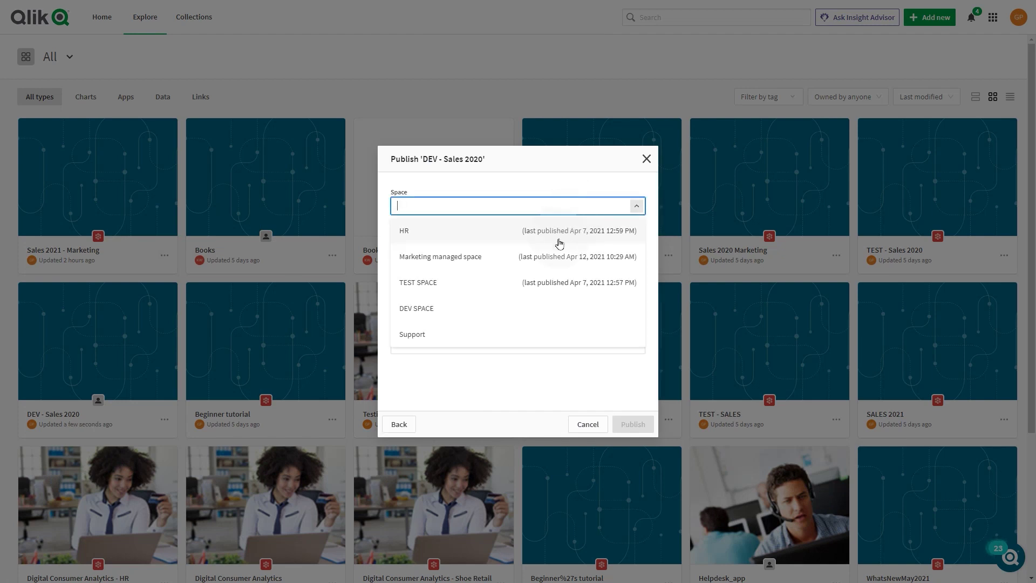
click(545, 252)
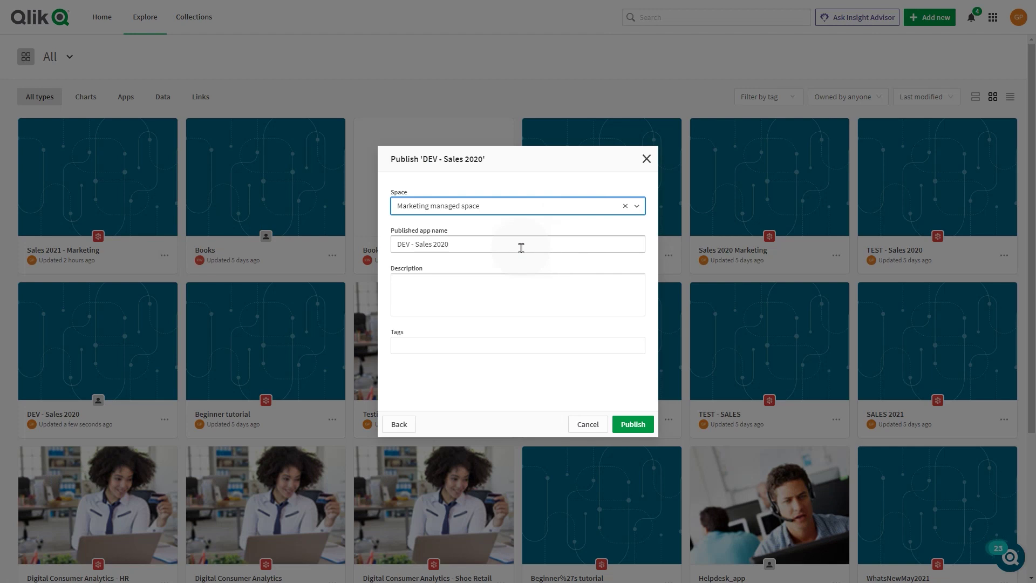
click(473, 245)
text(Sales)
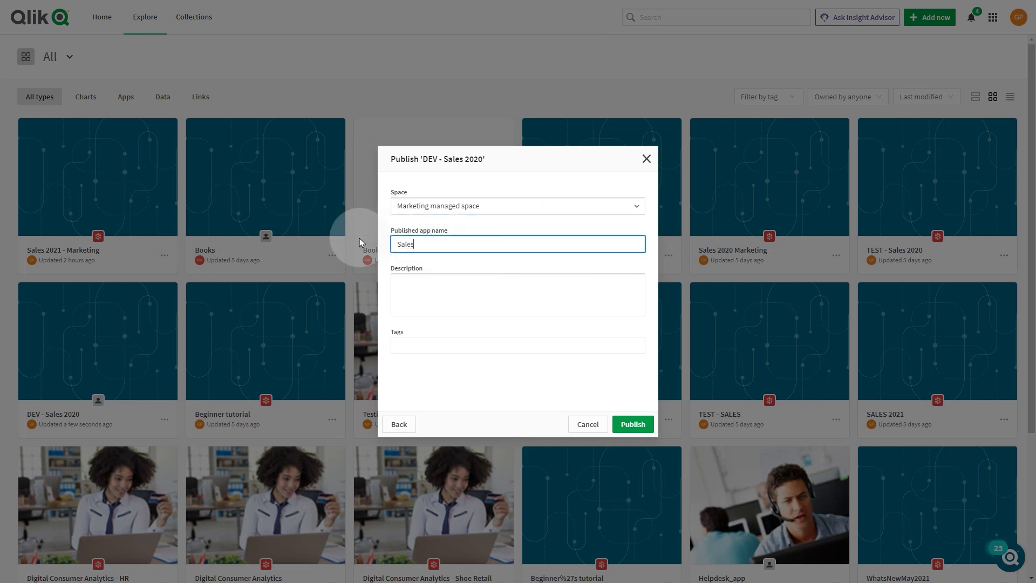
click(635, 432)
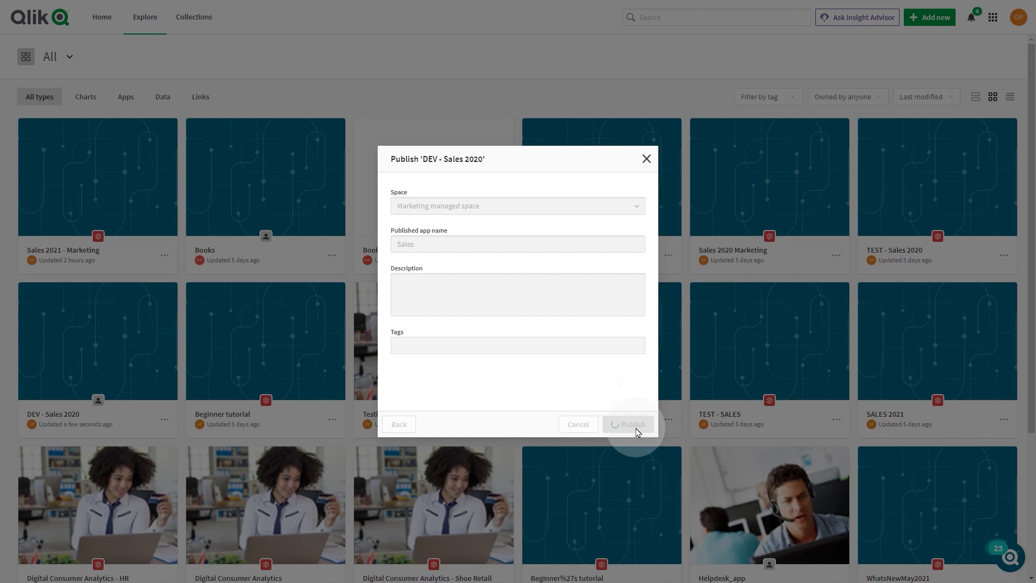